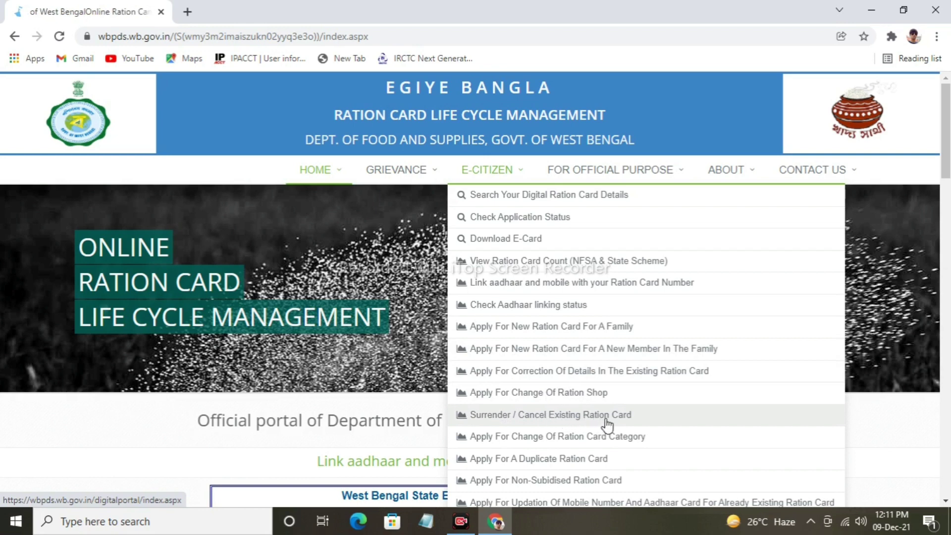
Step: Start the Surrender / Cancel Existing Ration Card service and verify the applicant with the received mobile OTP
click(607, 425)
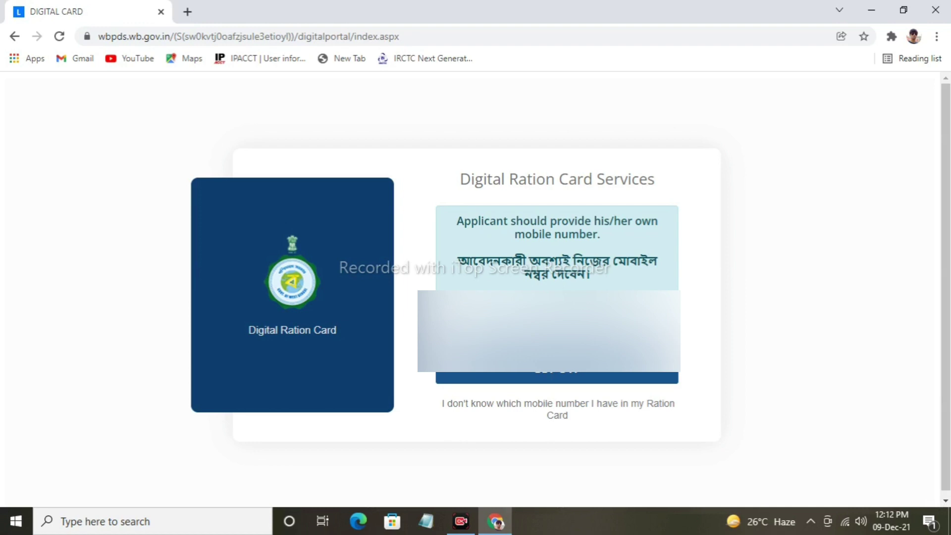
click(547, 379)
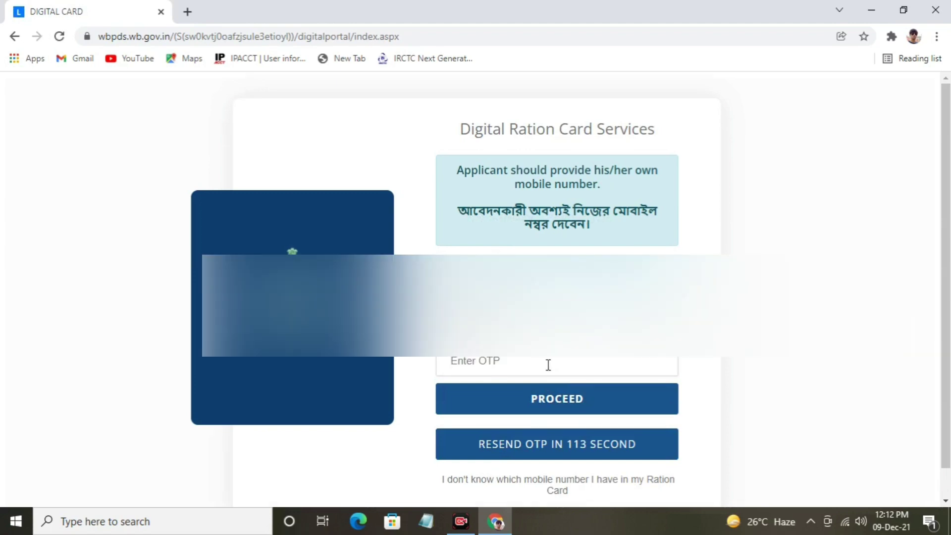
click(553, 397)
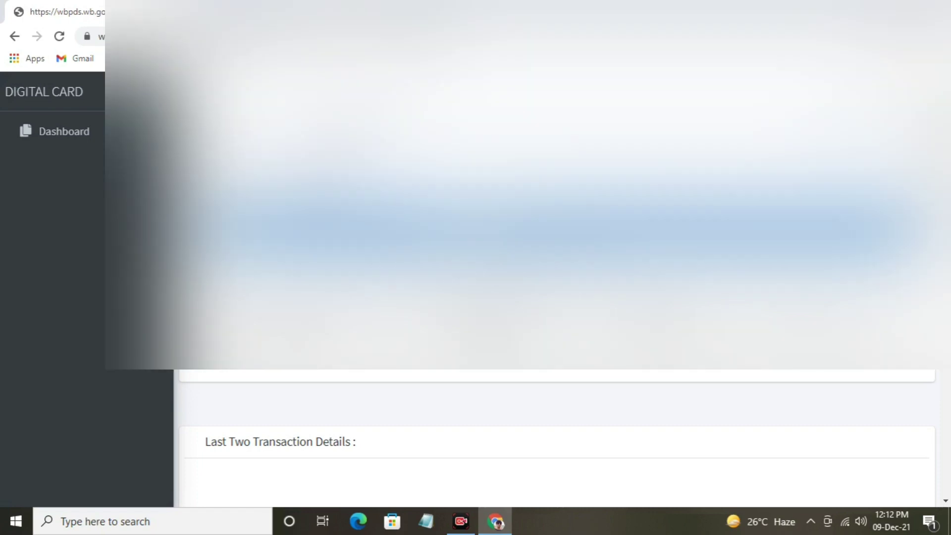
Step: Scroll down to the Apply For FORM-7 card and start a Form-7 surrender application
scroll(557, 446, down, 12)
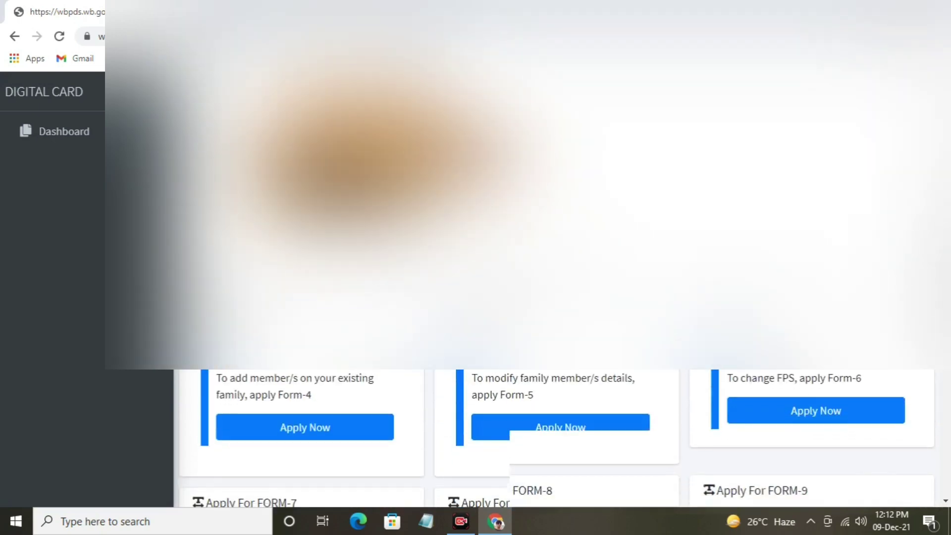
scroll(219, 256, down, 3)
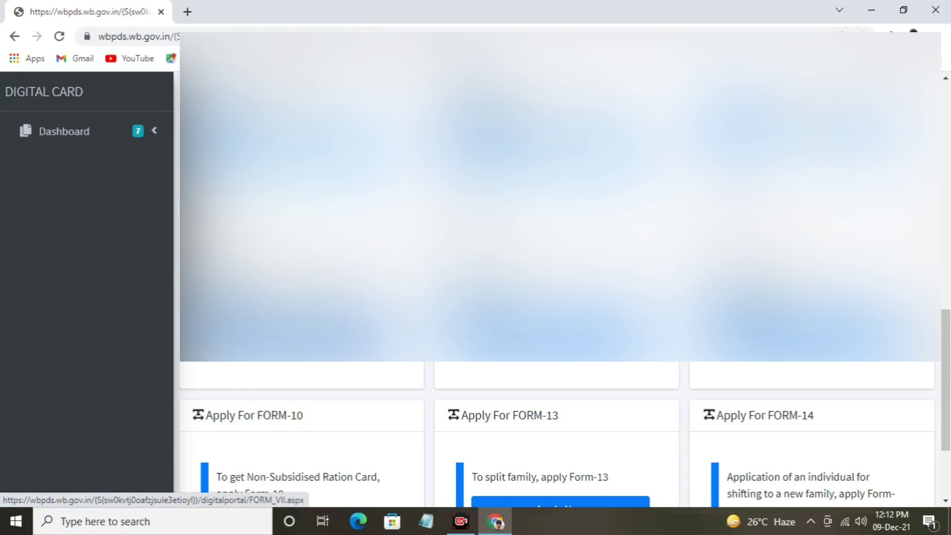
click(561, 346)
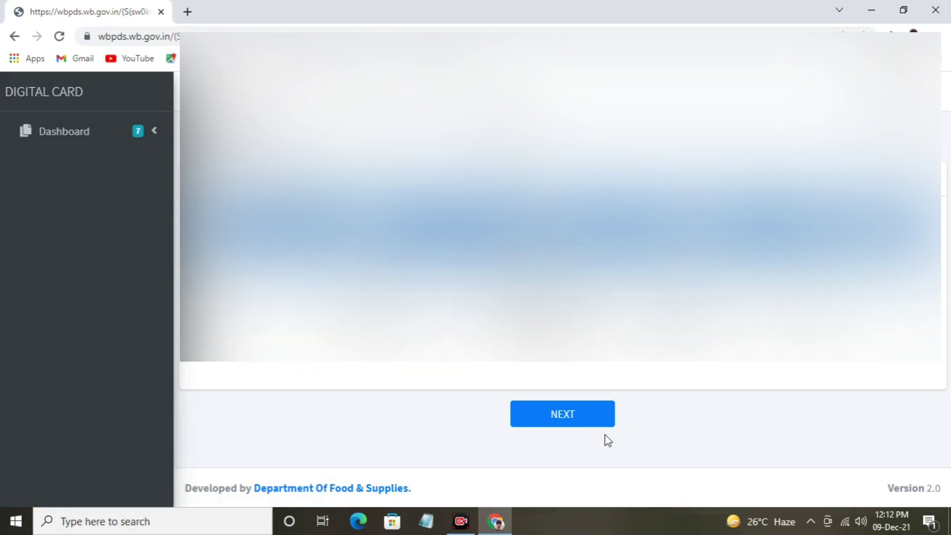
Step: Advance Form-7 to its next step and review the page
click(576, 418)
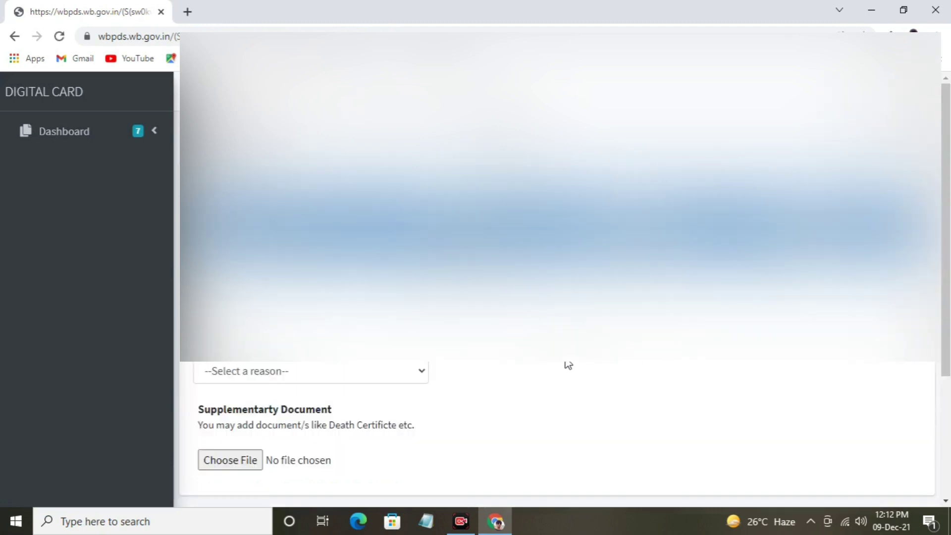
scroll(563, 364, down, 1)
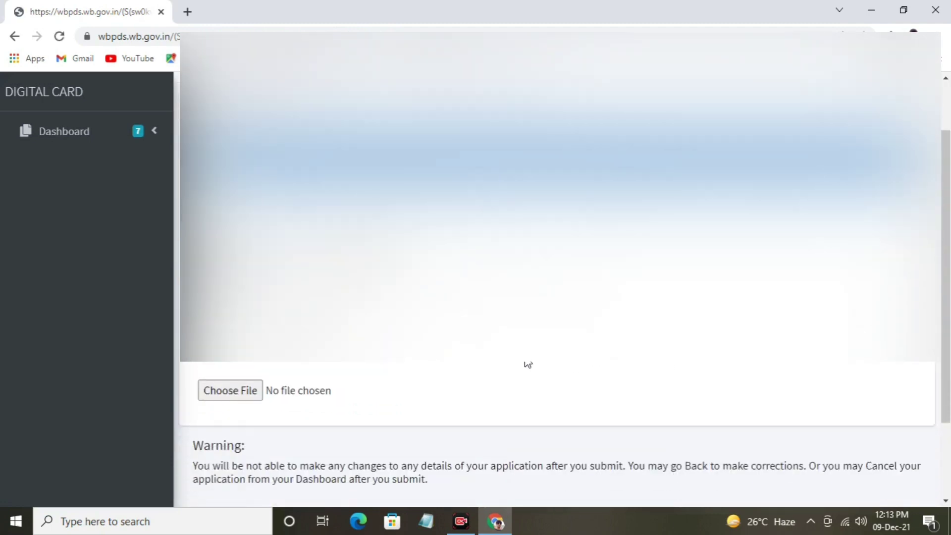
scroll(528, 364, down, 1)
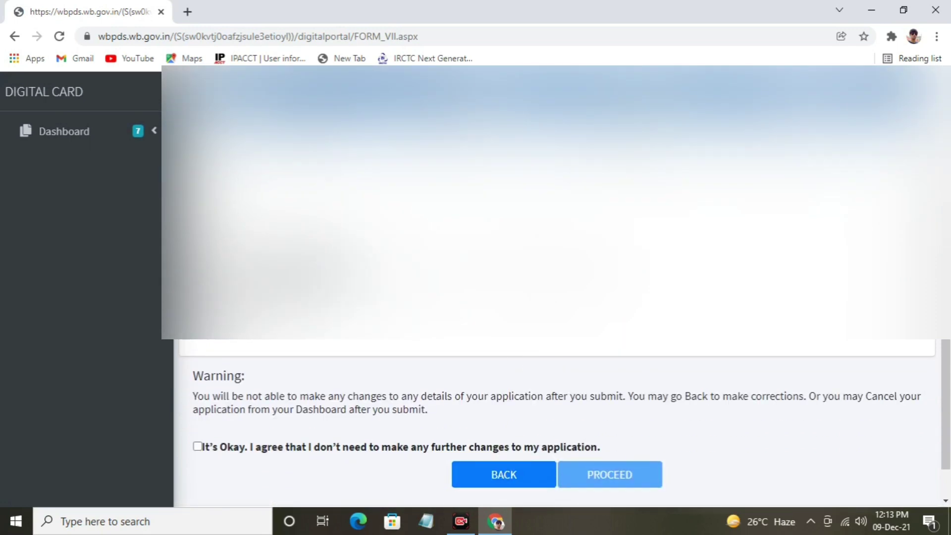
scroll(557, 421, up, 1)
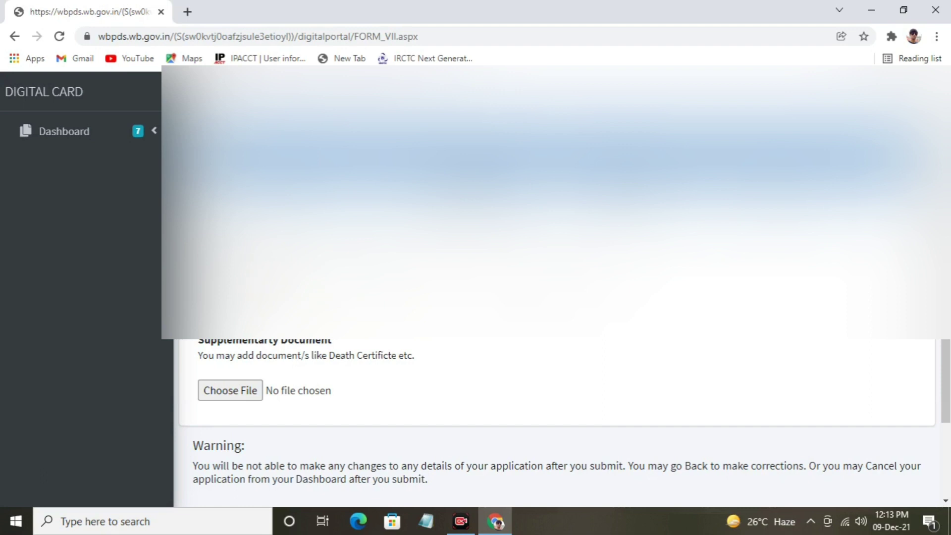
Step: Set the surrender reason to "The concerned family member/s have died."
key(alt+Down)
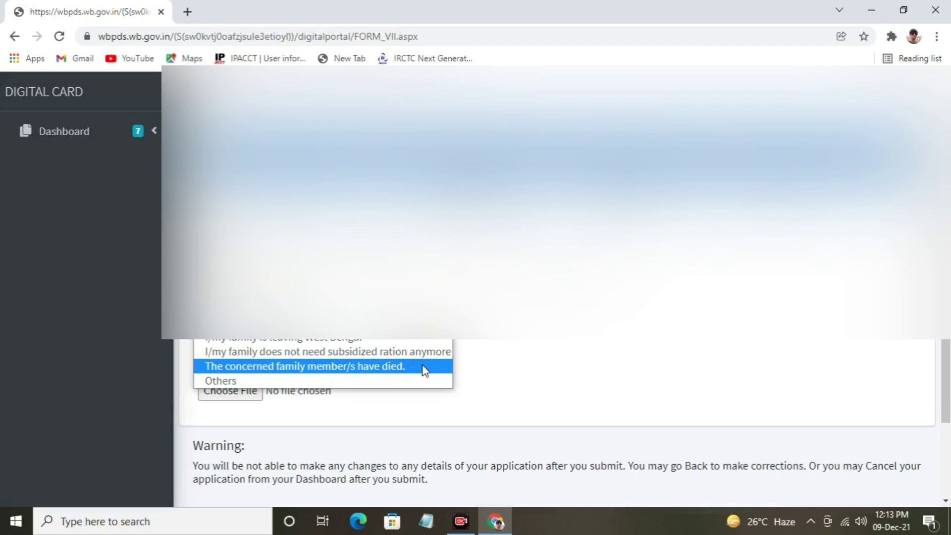
click(424, 370)
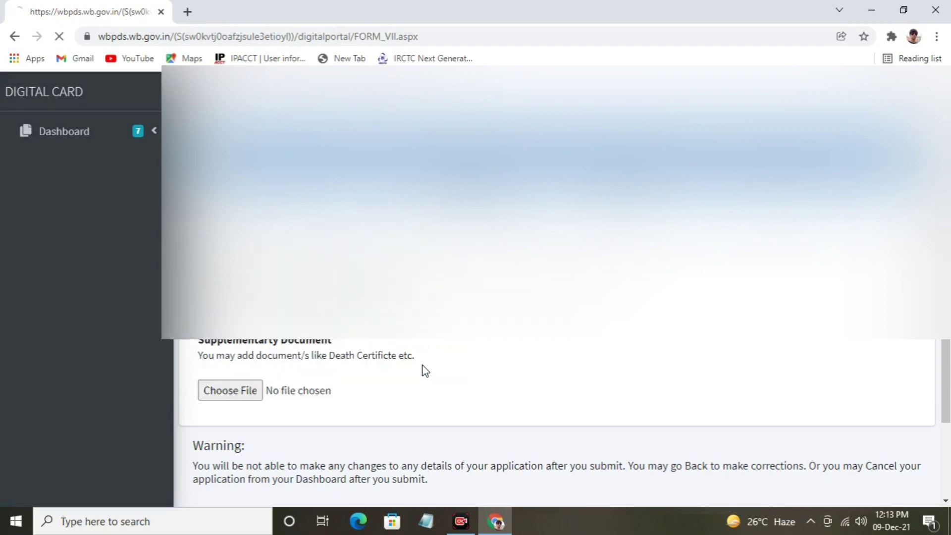
scroll(335, 410, down, 1)
Step: Attach Scan.jpg from Documents as the supplementary document
click(254, 393)
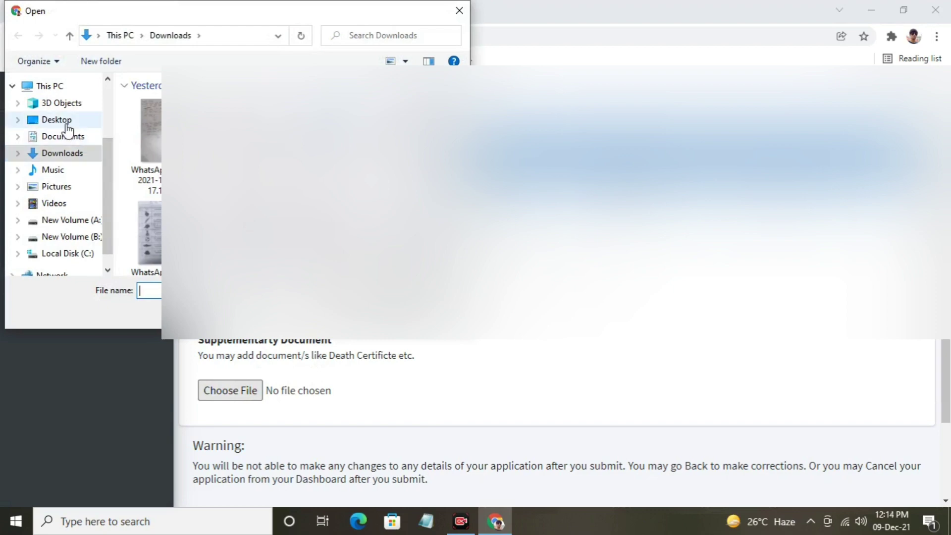
click(67, 141)
text(Scan)
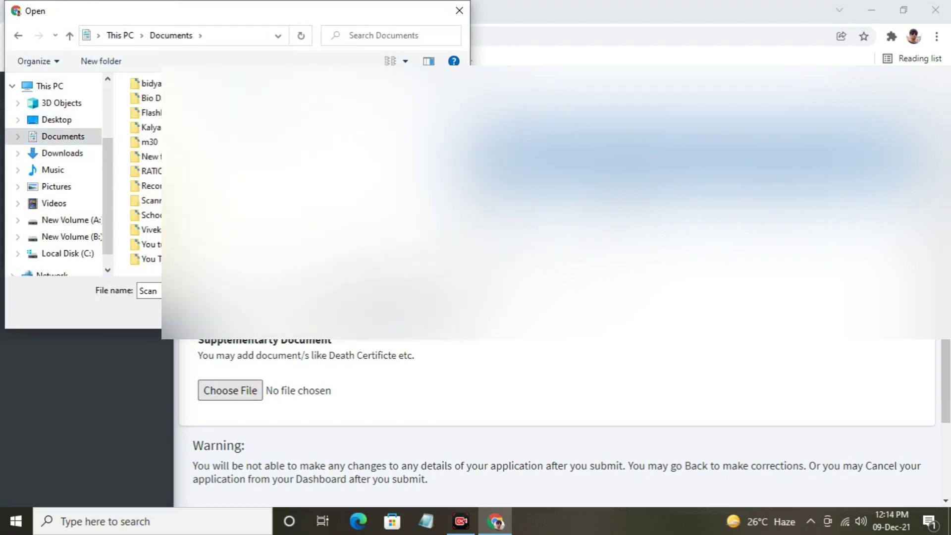
key(Return)
Step: Accept the "It's Okay" no-further-changes agreement and proceed with the Form-7 application
scroll(371, 365, down, 2)
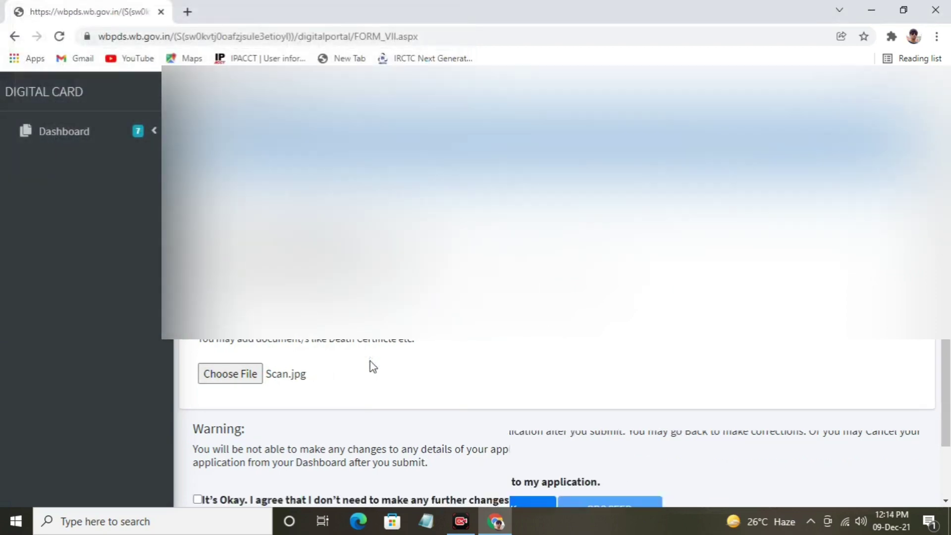
click(198, 409)
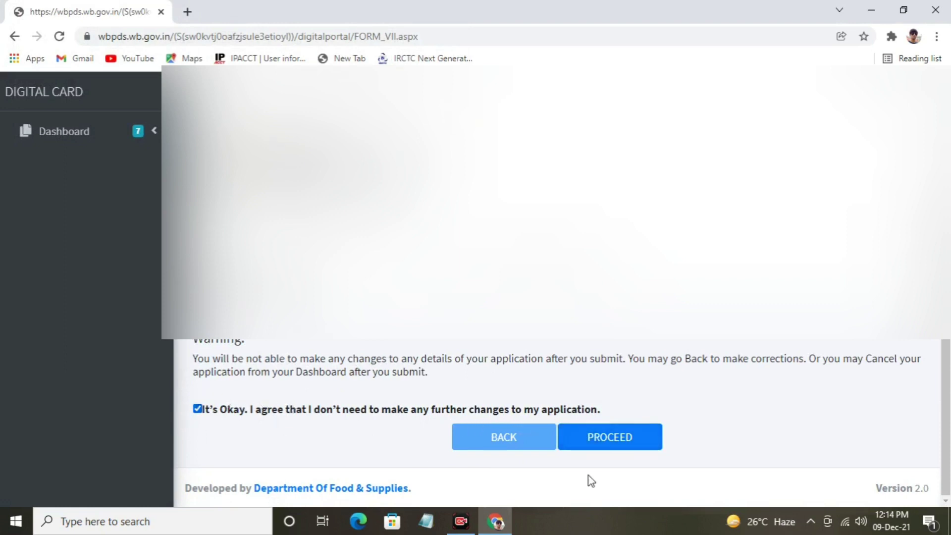
click(609, 442)
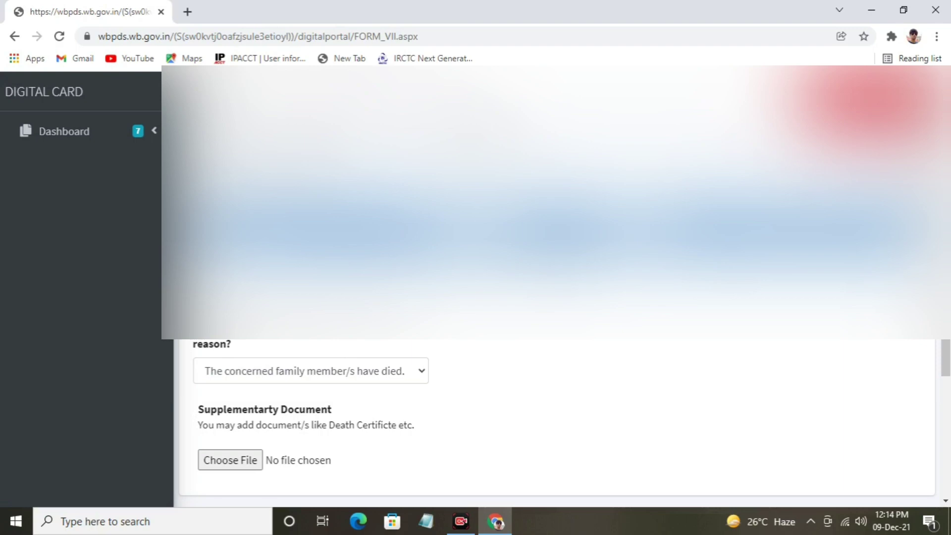
Step: Return to the form page and attach Scan.jpg as the supplementary document again
click(871, 10)
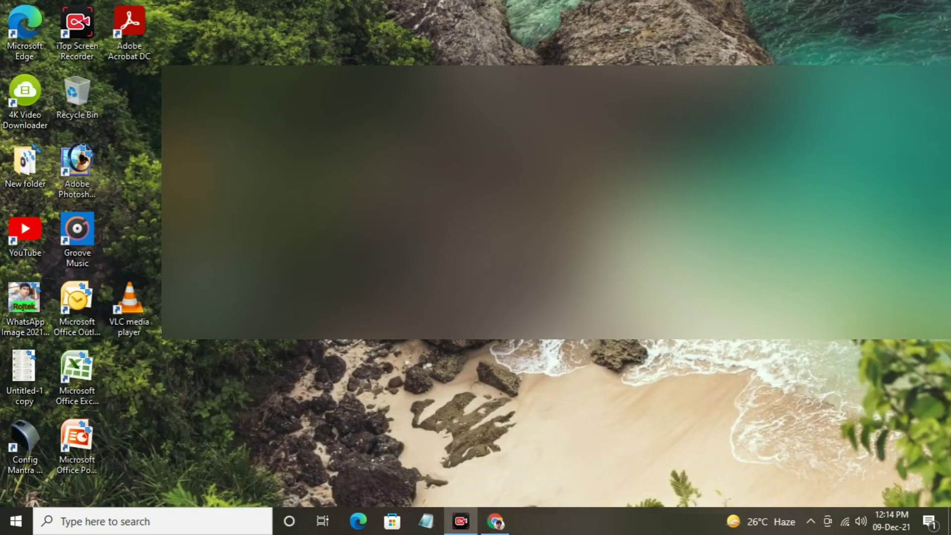
key(alt+Tab)
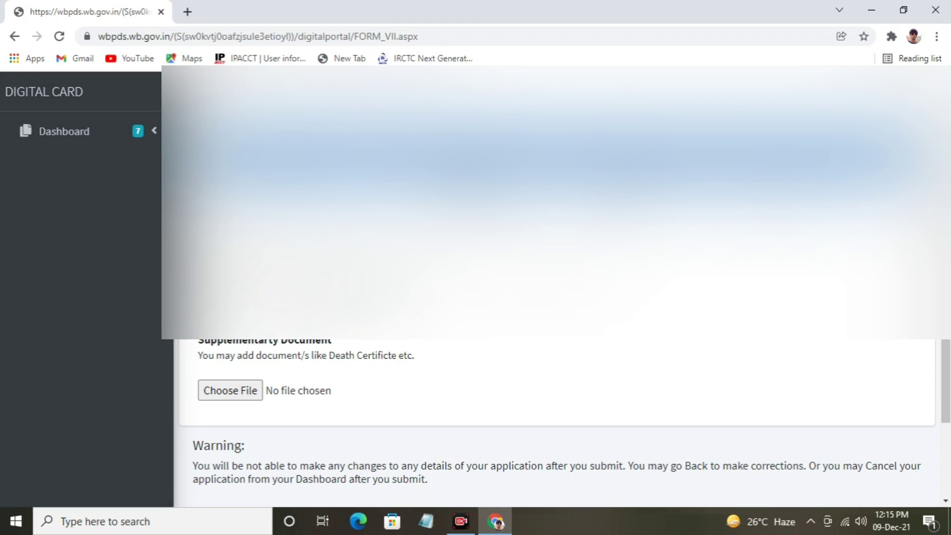
click(251, 390)
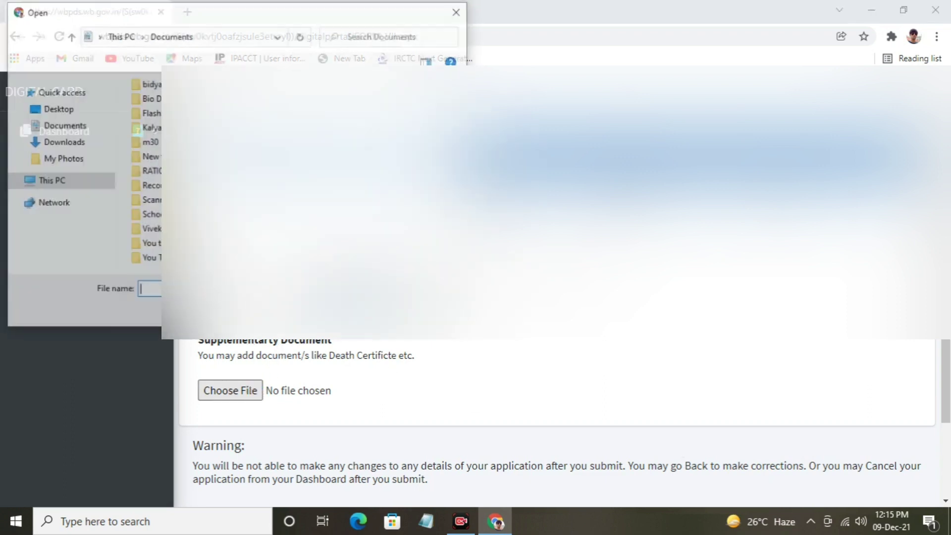
text(Scan)
key(Return)
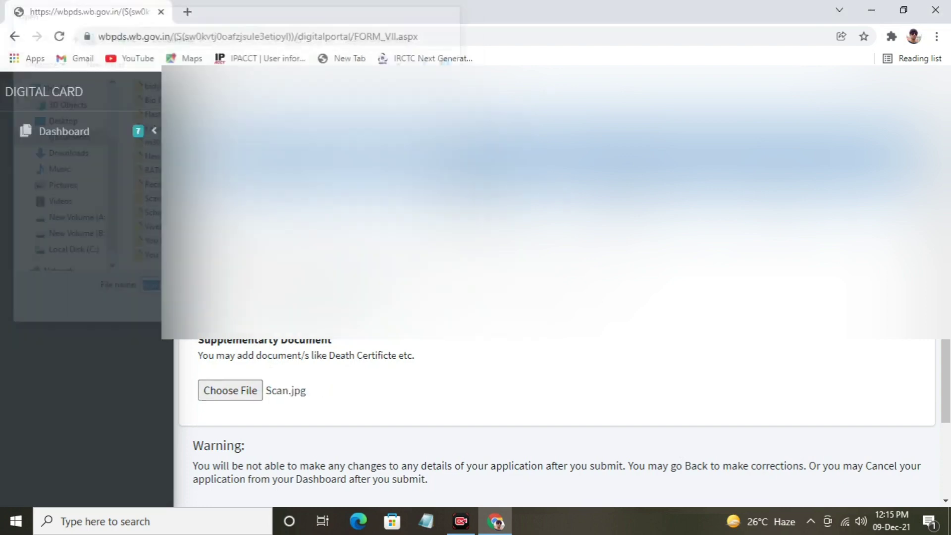
Step: Tick the "It's Okay" agreement and proceed to the application confirmation step
scroll(701, 397, down, 2)
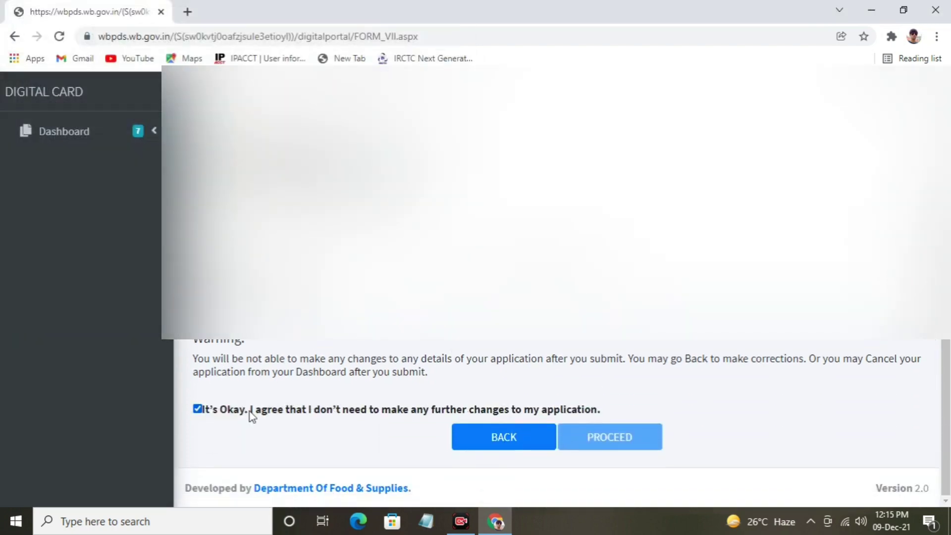
click(198, 409)
click(199, 410)
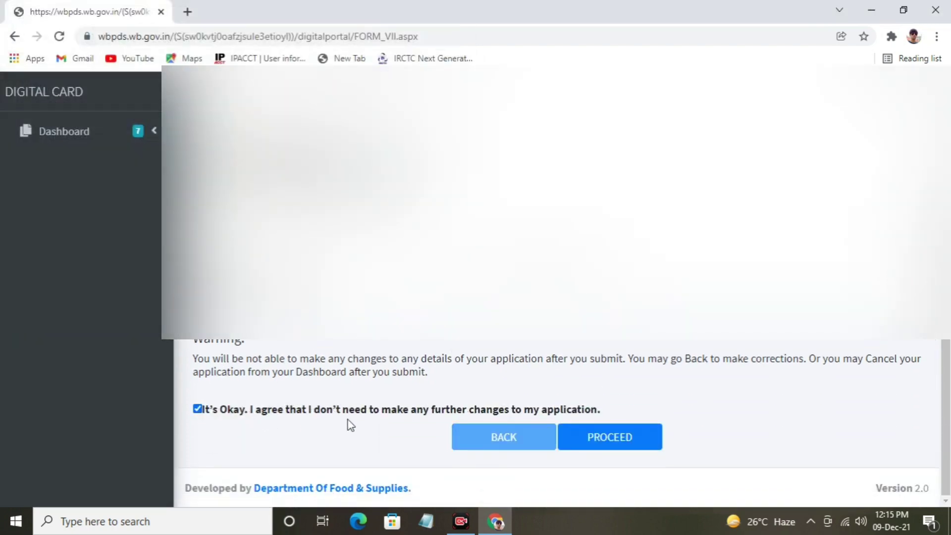
click(601, 446)
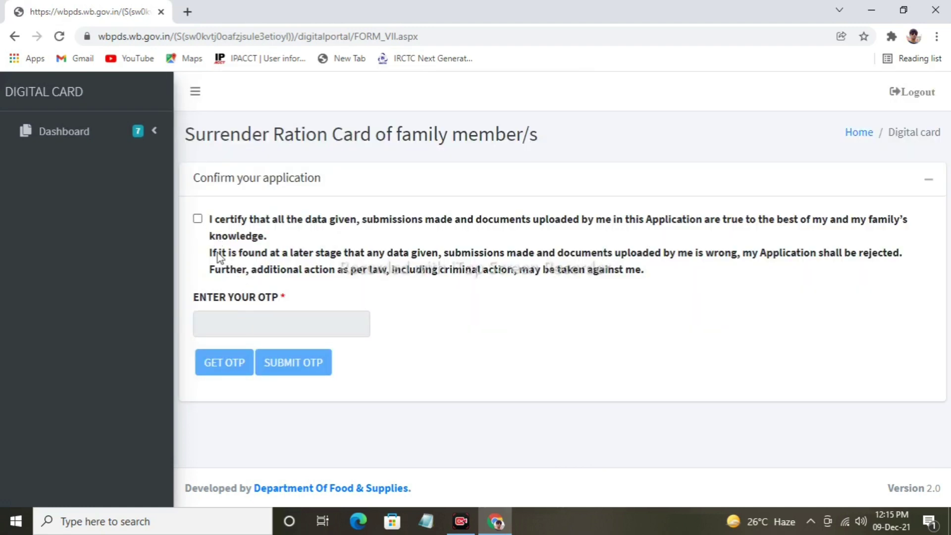
Step: Certify the submitted data is true and request a verification OTP
click(197, 219)
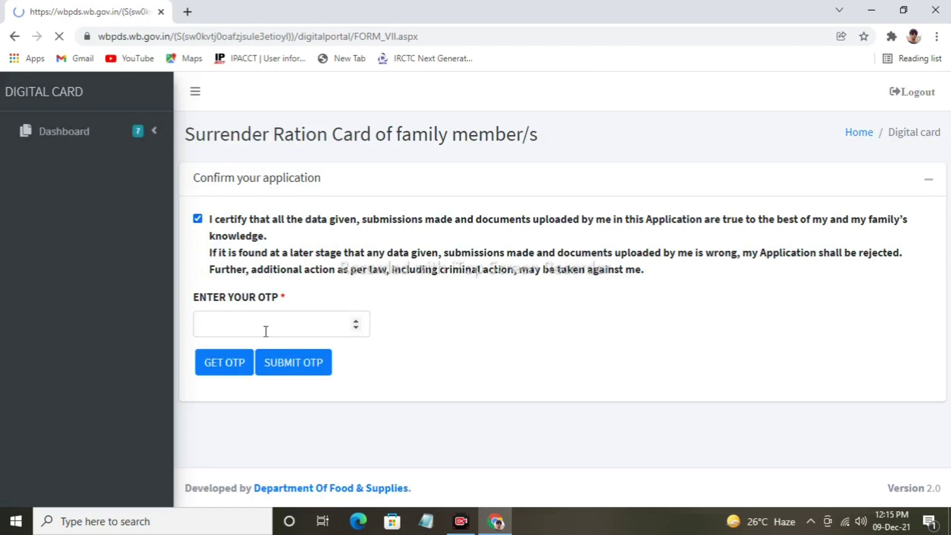
click(265, 324)
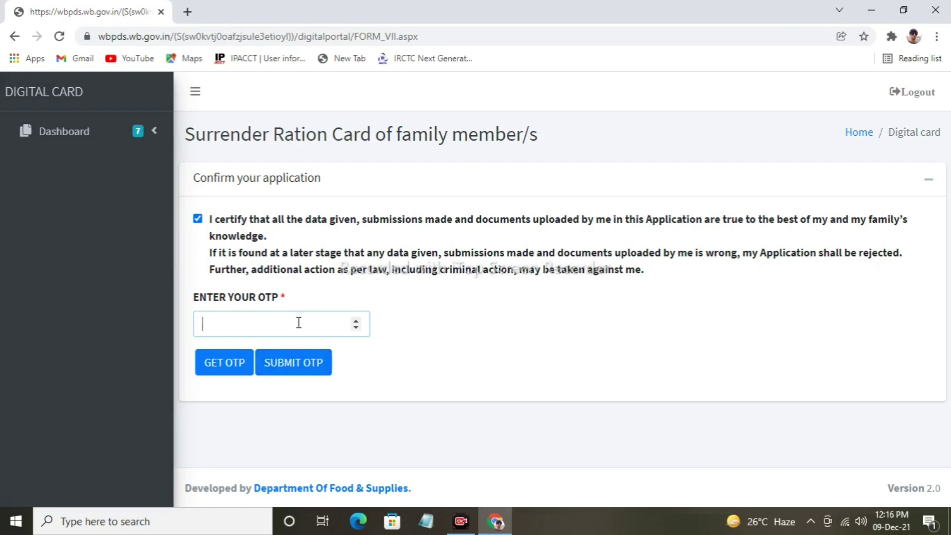
click(246, 367)
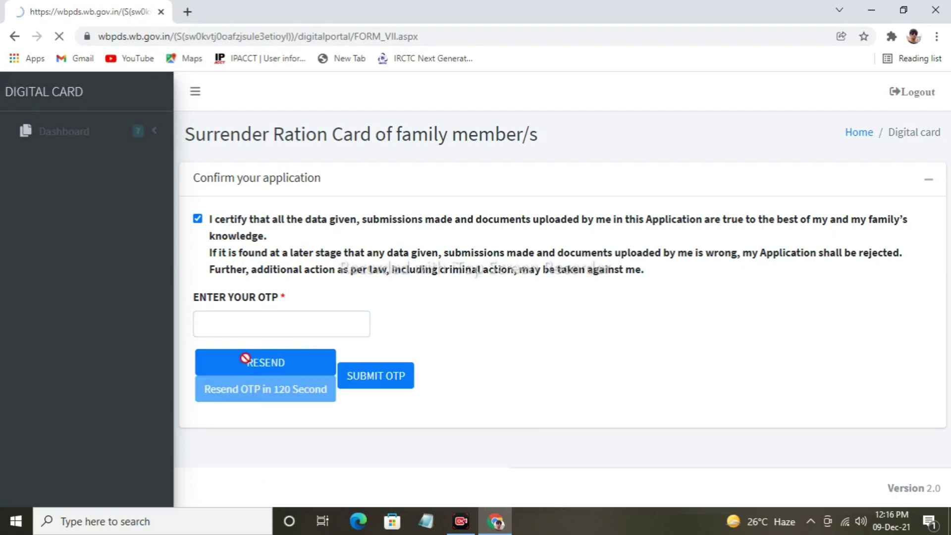
Step: Enter the received OTP and submit the surrender application
click(295, 323)
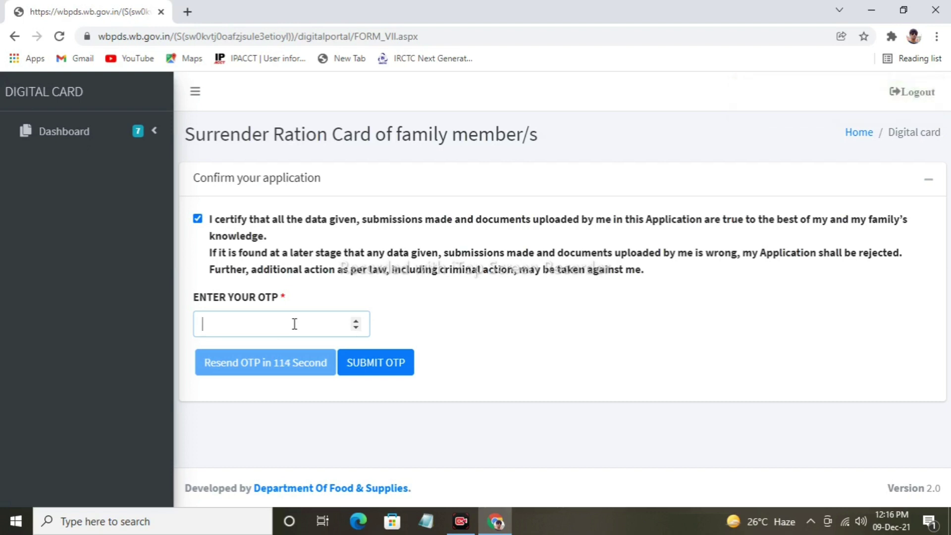
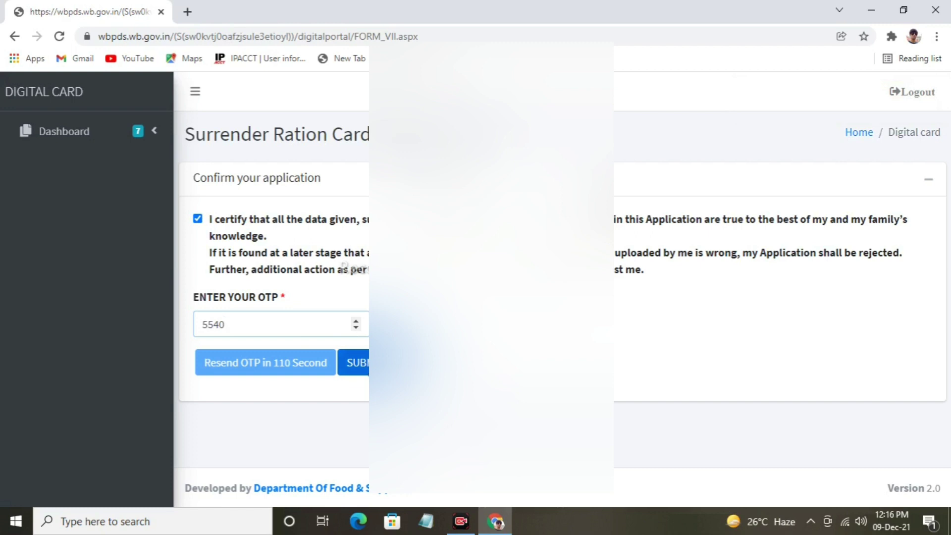
click(354, 363)
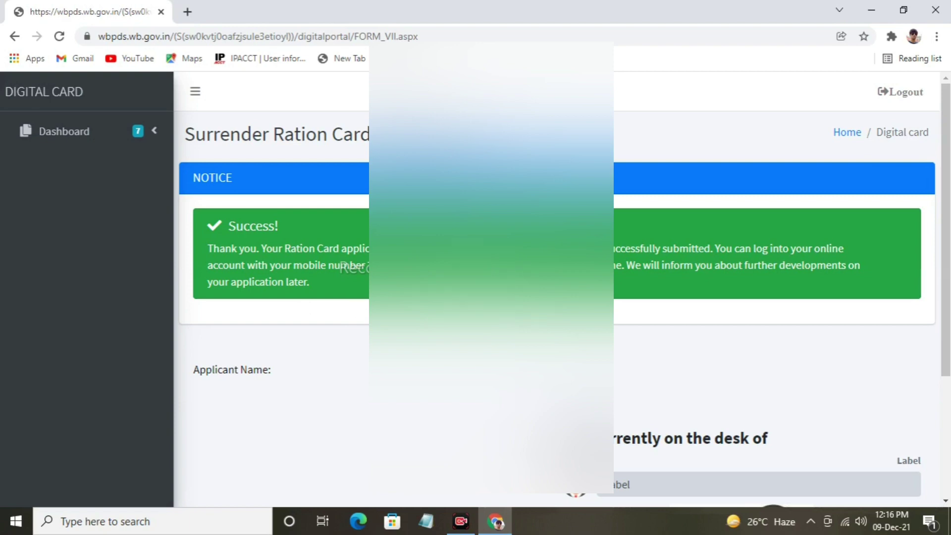
scroll(563, 292, down, 4)
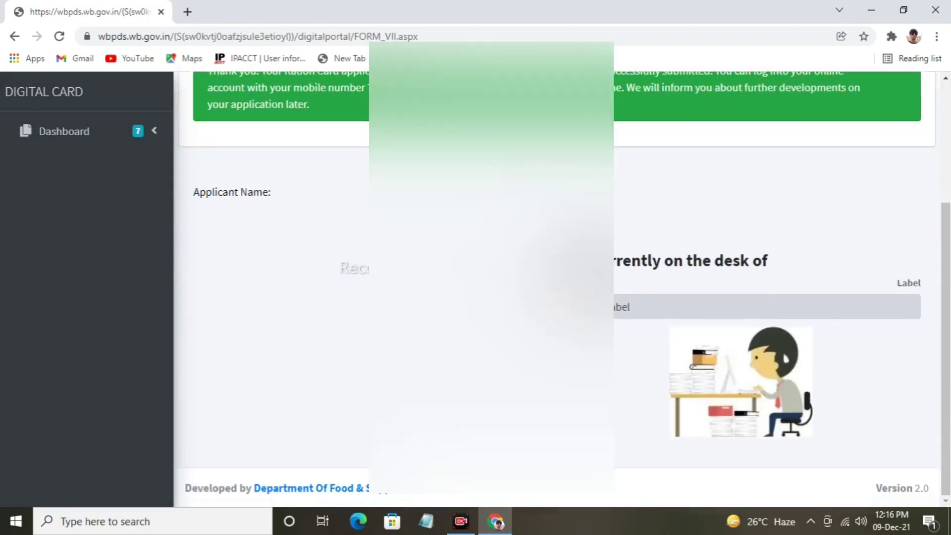
scroll(563, 293, up, 4)
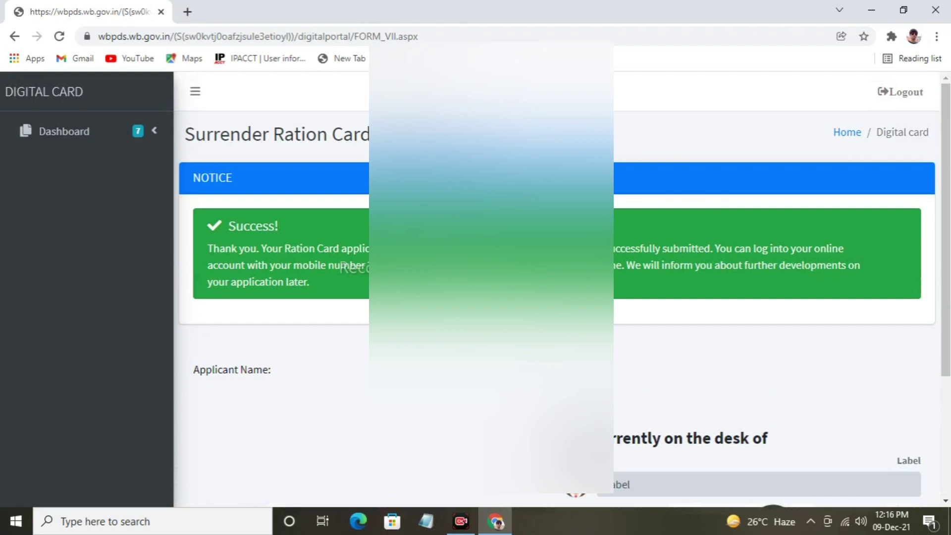
scroll(563, 293, down, 3)
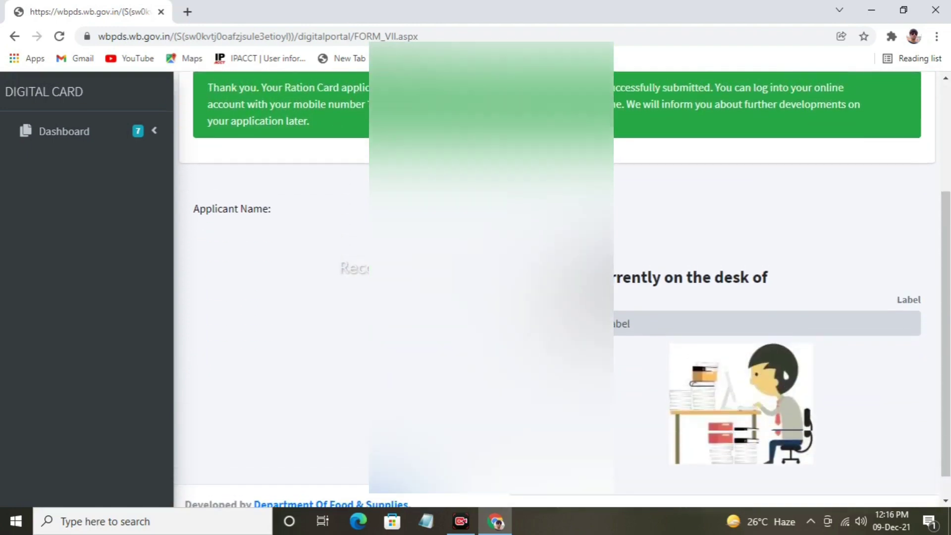
scroll(563, 293, up, 3)
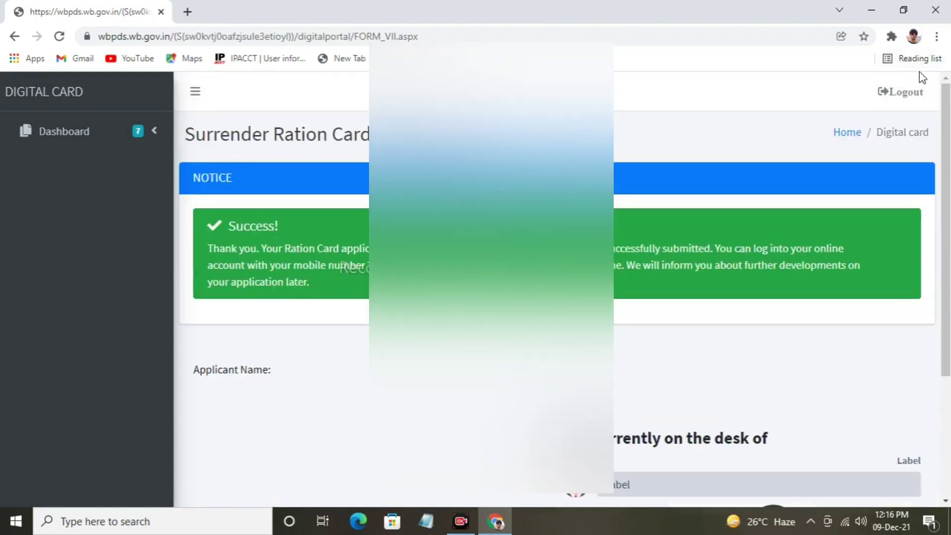